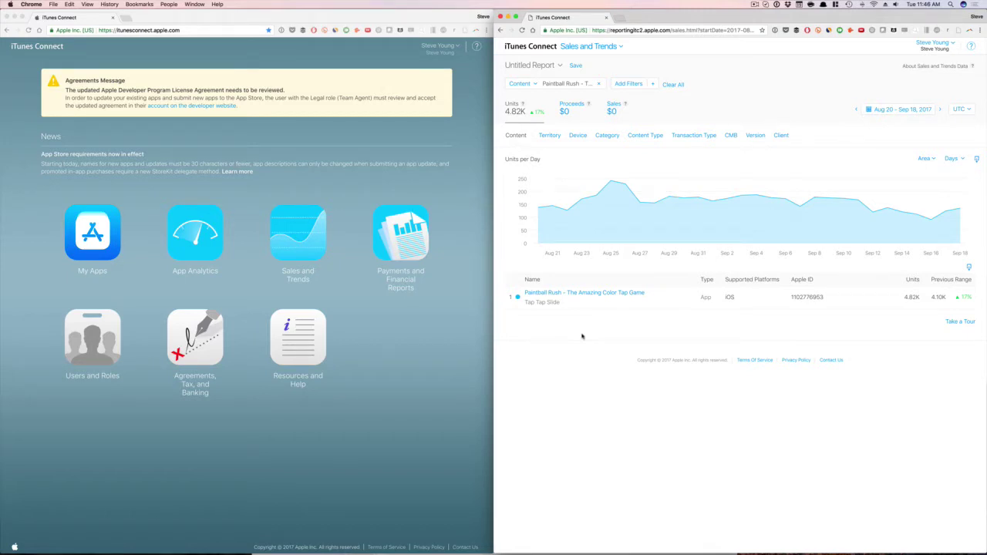
Step: Open App Analytics for Paintball Rush - The Amazing Color Tap Game, showing 4,821 app units
click(447, 363)
click(568, 359)
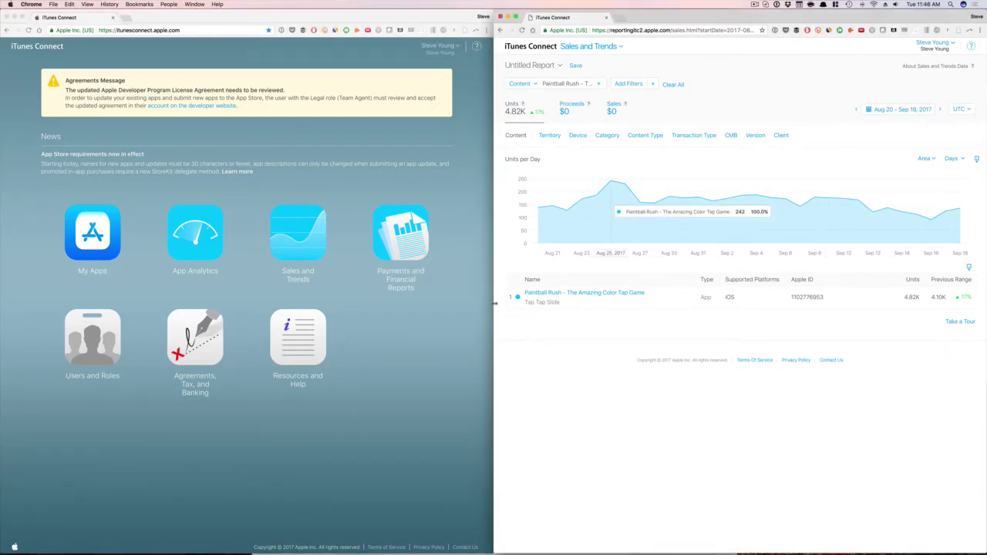
click(422, 319)
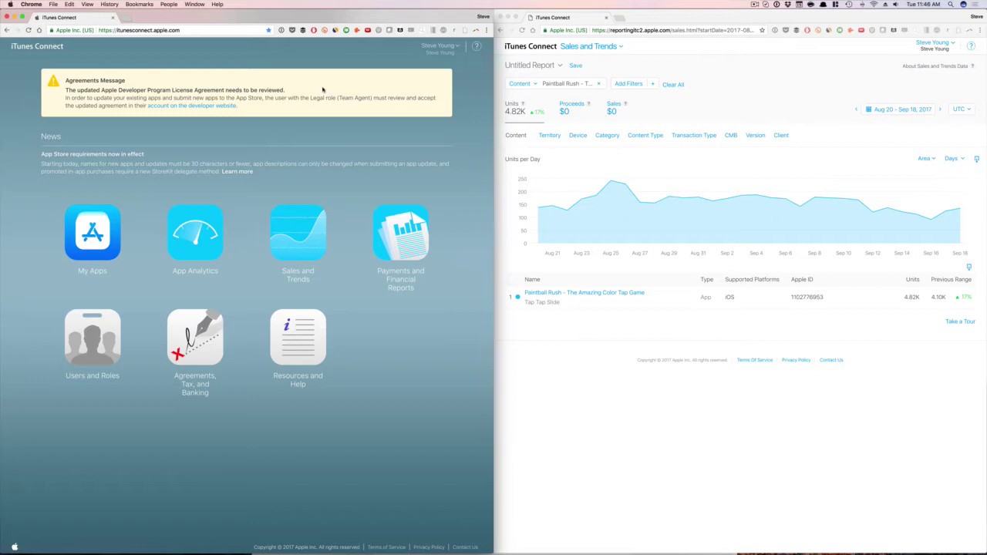
click(201, 230)
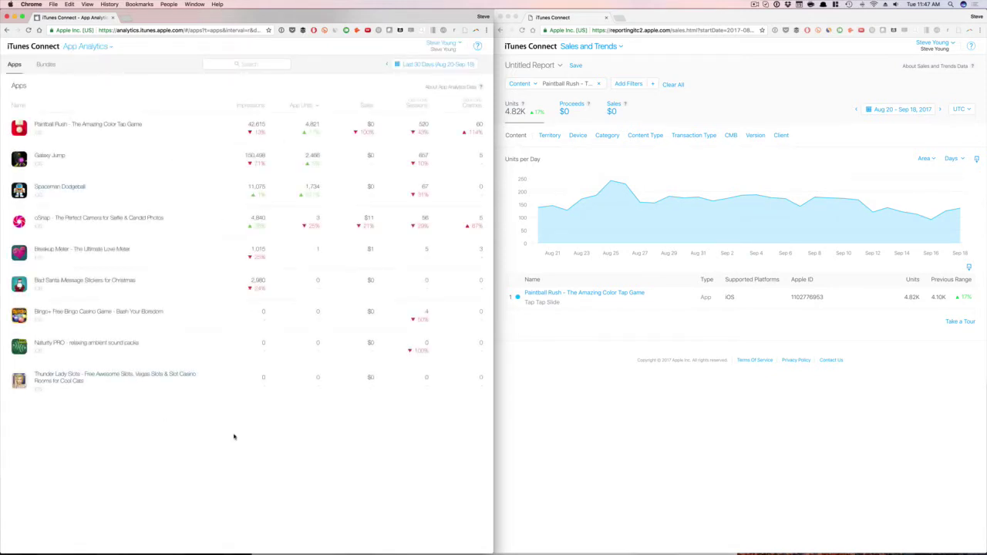
click(106, 124)
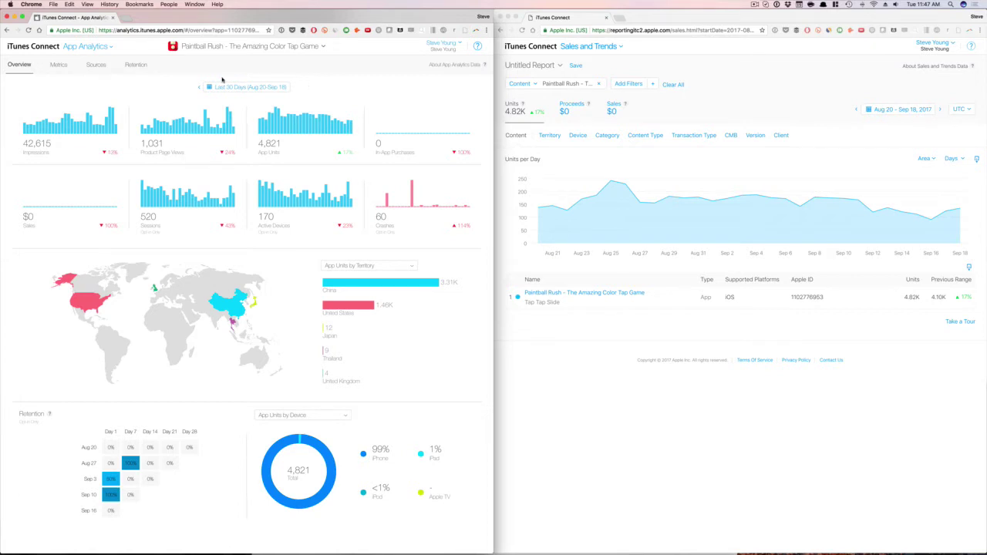
Step: Break Paintball Rush's sources down by App Units: 64% App Store Search, 36% Browse
click(97, 66)
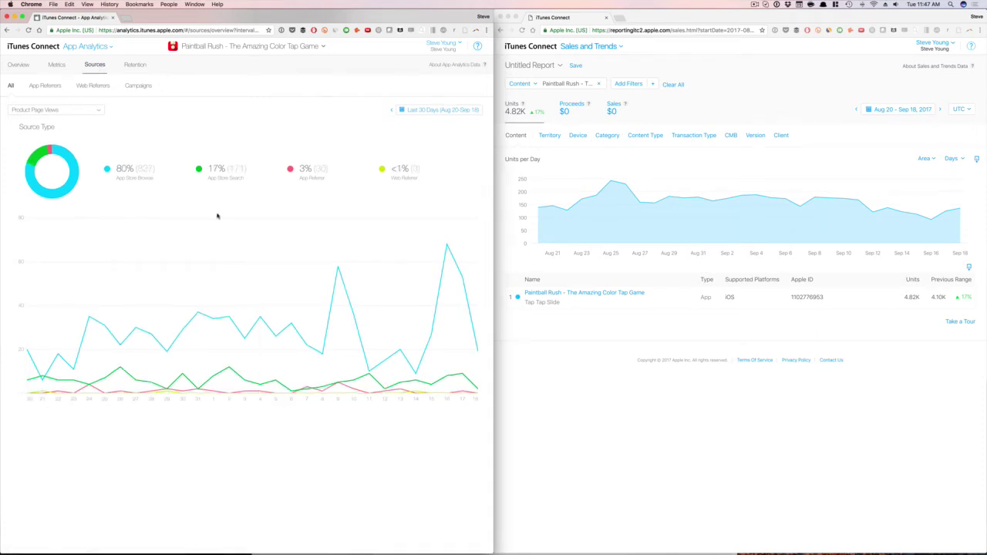
click(94, 110)
click(133, 114)
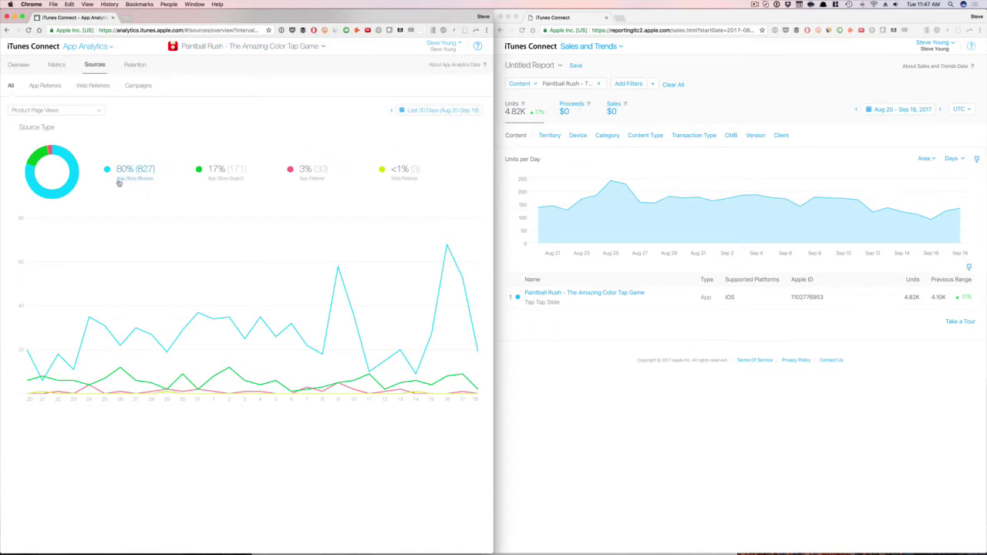
click(75, 112)
click(53, 153)
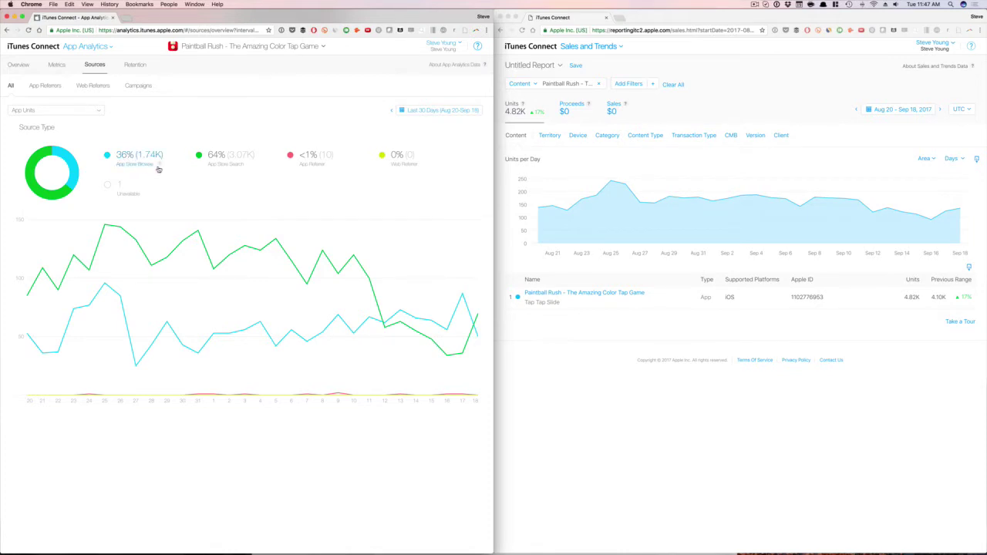
Step: Zoom the Sources page to 150% and read the App Store Browse and App Store Search explanations
key(super+equal)
key(super+equal)
key(super+equal)
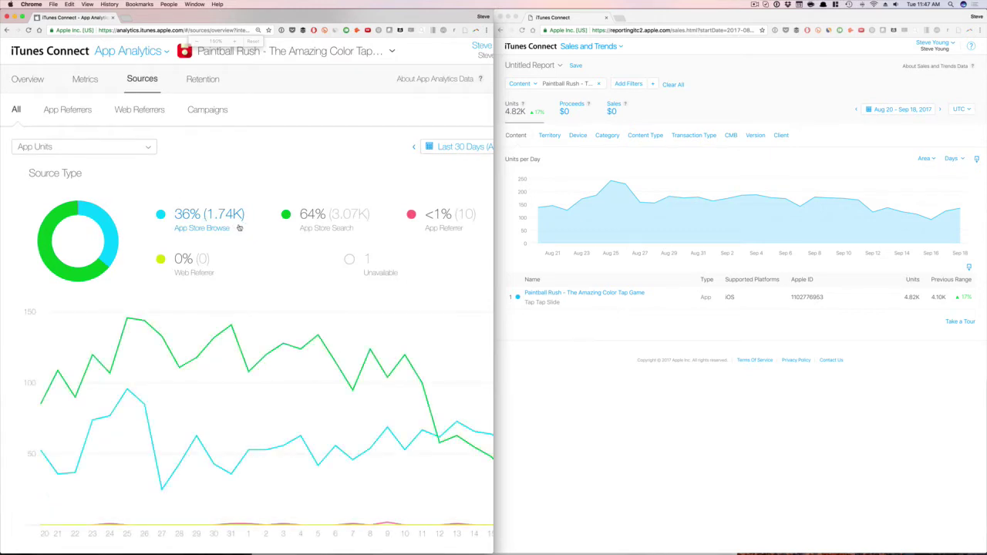
mouse_move(240, 230)
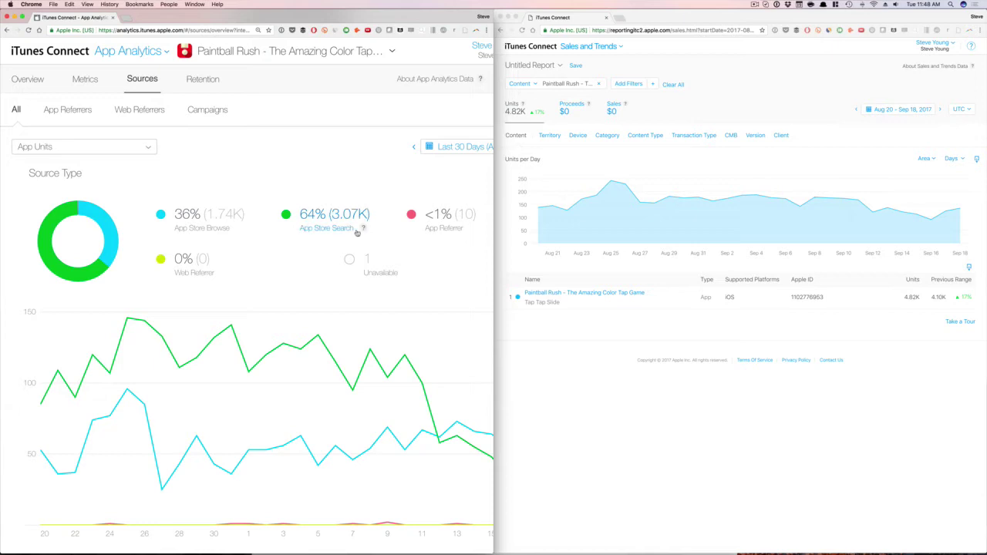
mouse_move(362, 230)
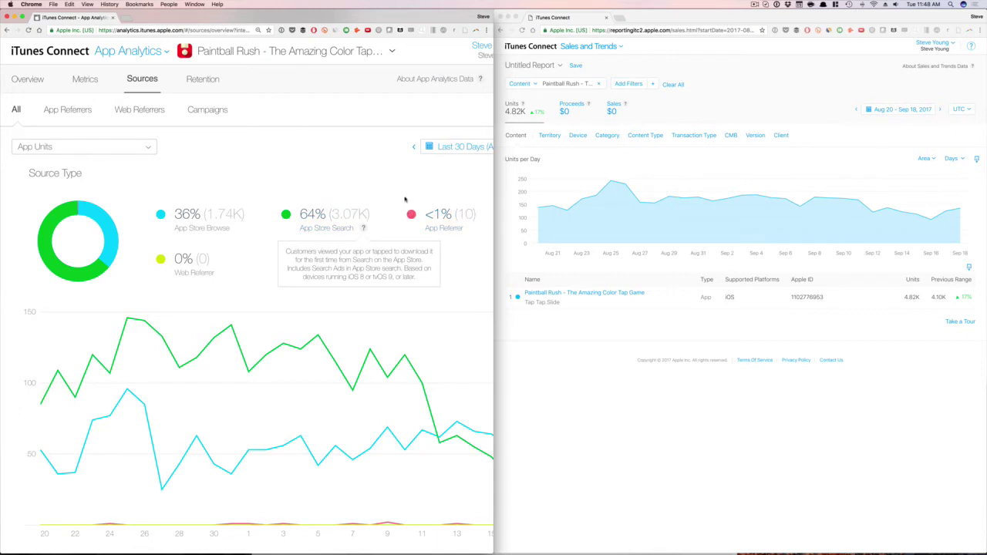
scroll(431, 241, right, 1)
scroll(431, 241, right, 3)
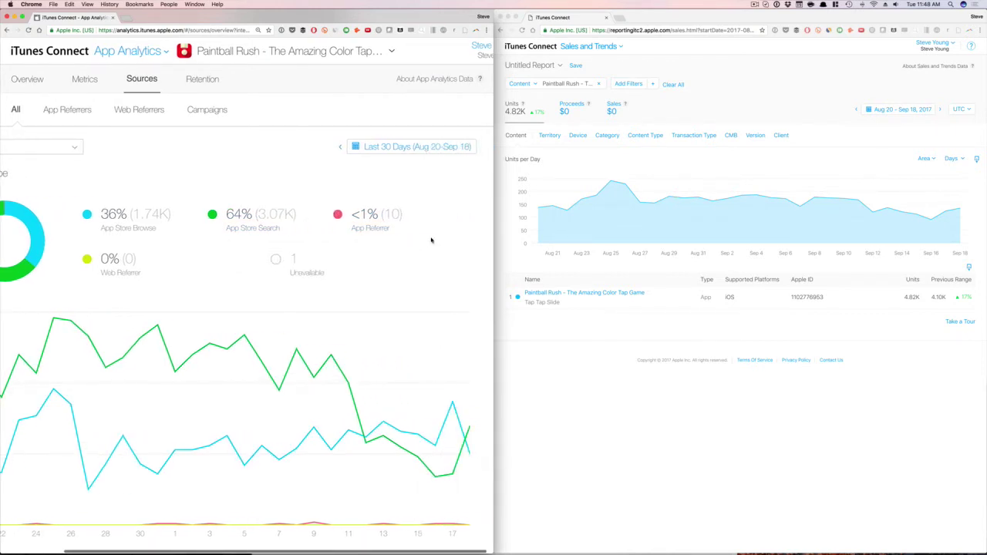
scroll(429, 243, left, 4)
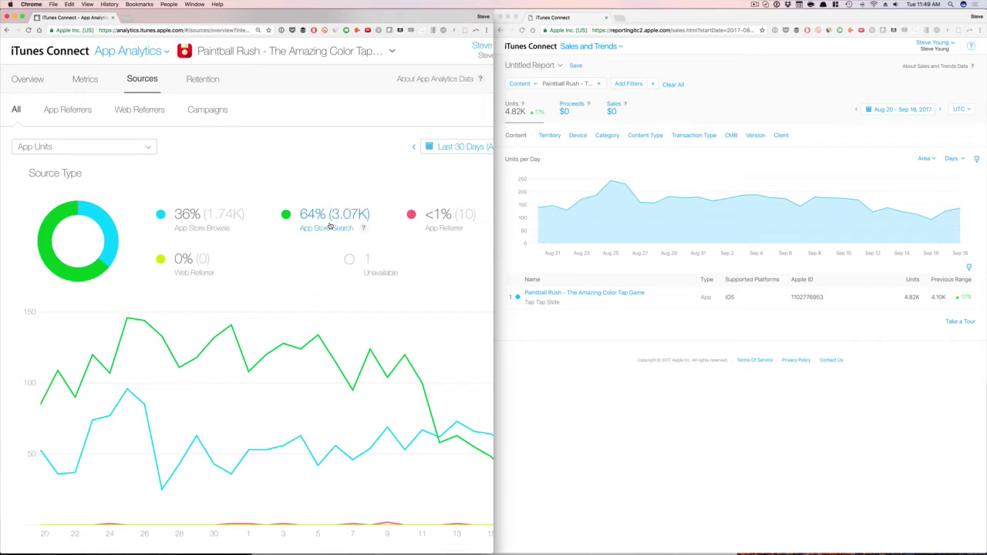
Step: Chart App Units from the App Store Search source, zoomed out to show more daily rows
click(330, 226)
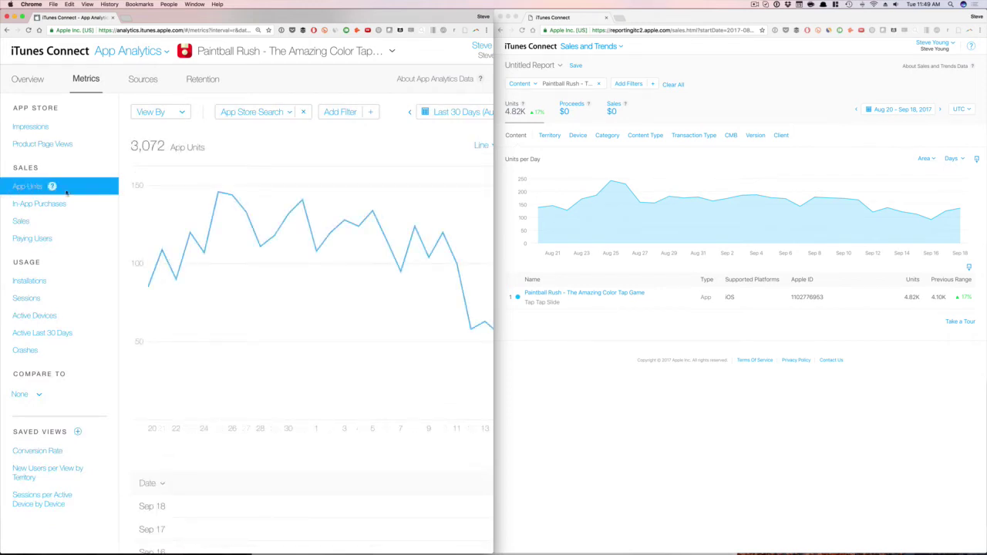
scroll(198, 273, down, 1)
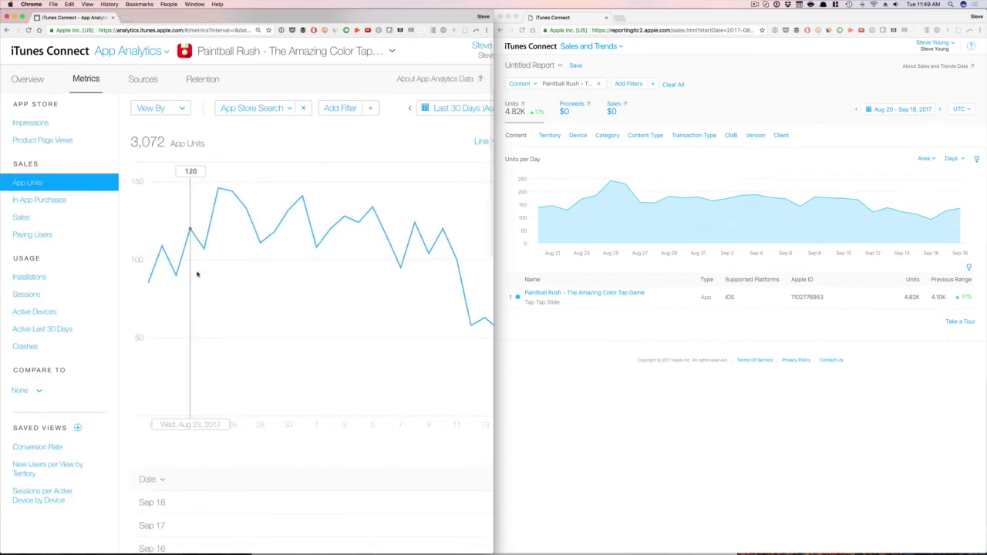
key(super+minus)
key(super+minus)
key(super+minus)
key(super+minus)
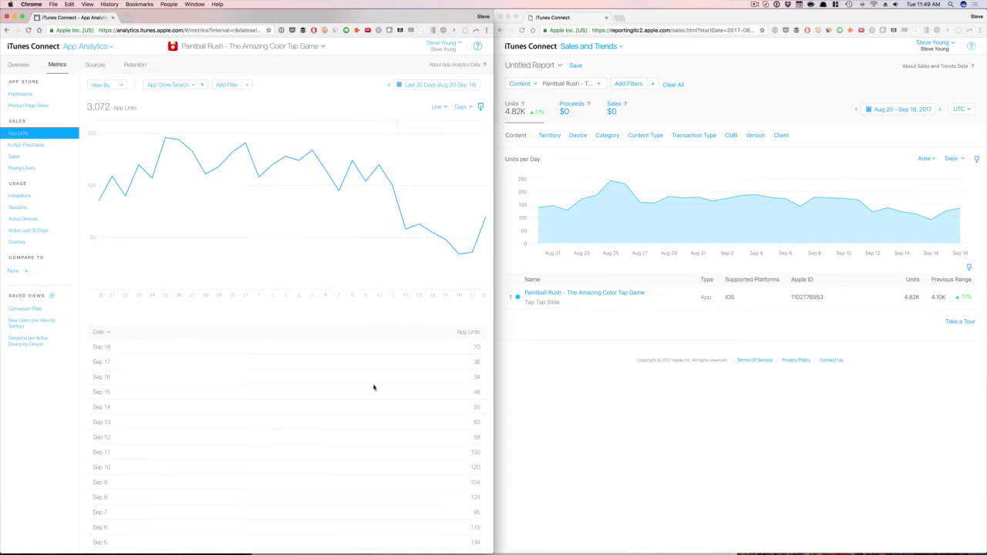
Step: Switch the App Store Search chart to Impressions, averaging 802 a day over 30 days
scroll(375, 385, down, 5)
scroll(374, 387, down, 2)
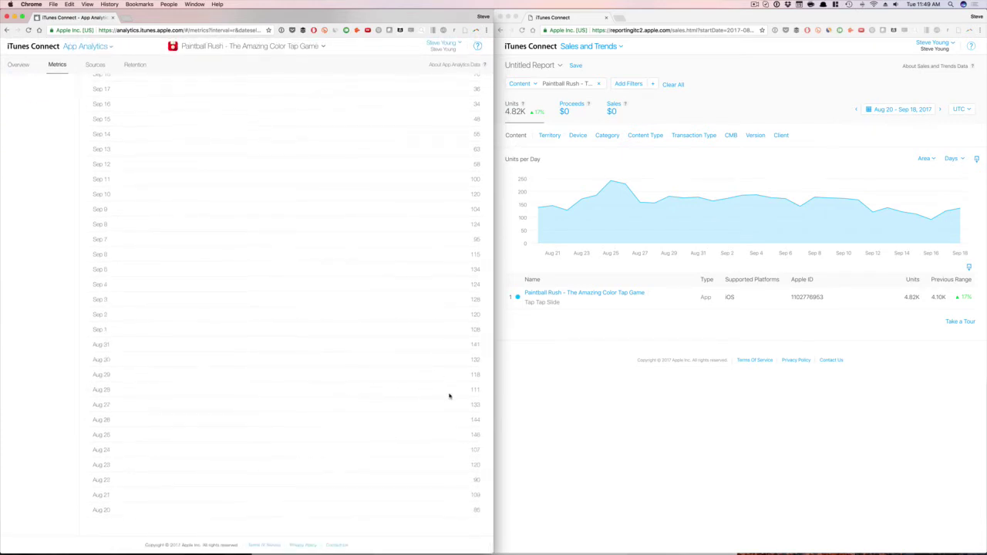
scroll(451, 396, up, 2)
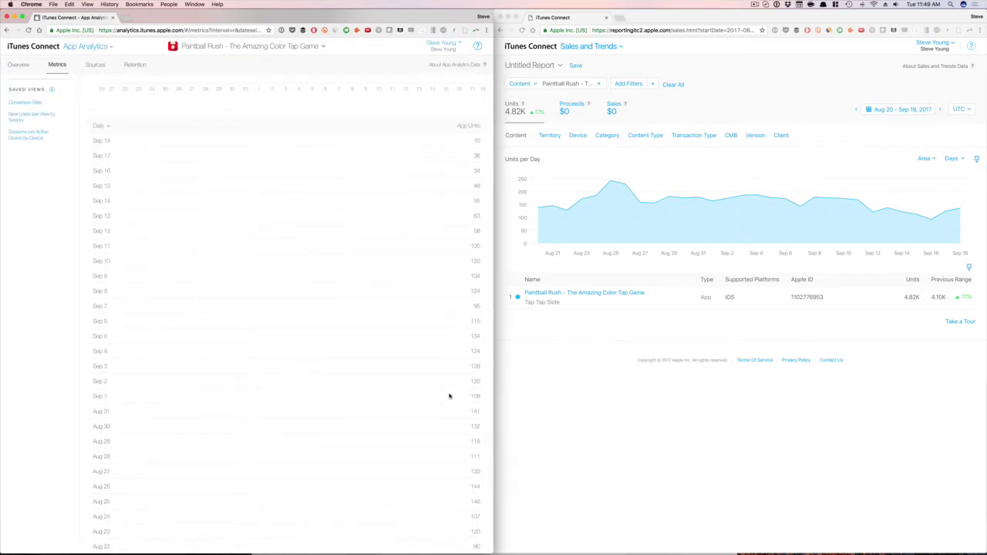
scroll(449, 397, up, 3)
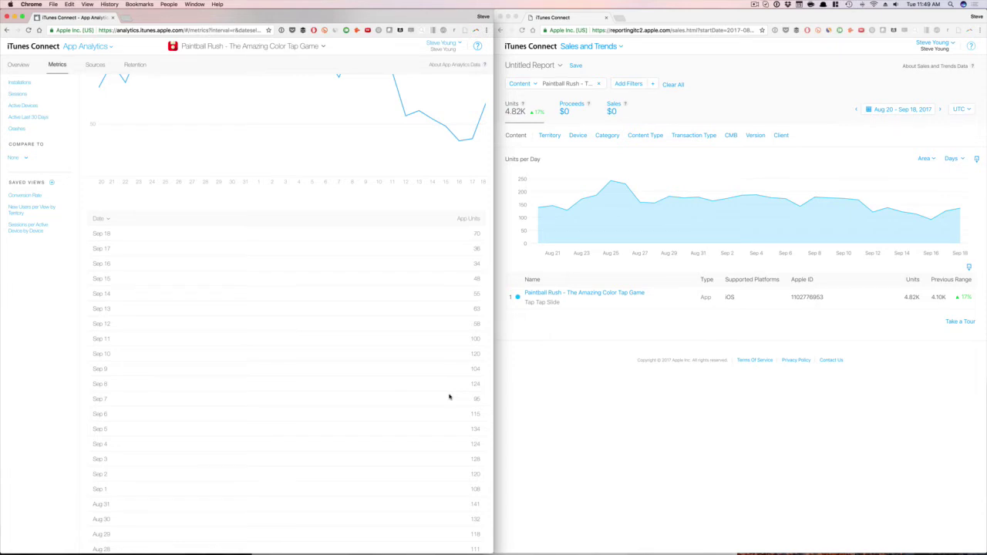
scroll(450, 396, up, 4)
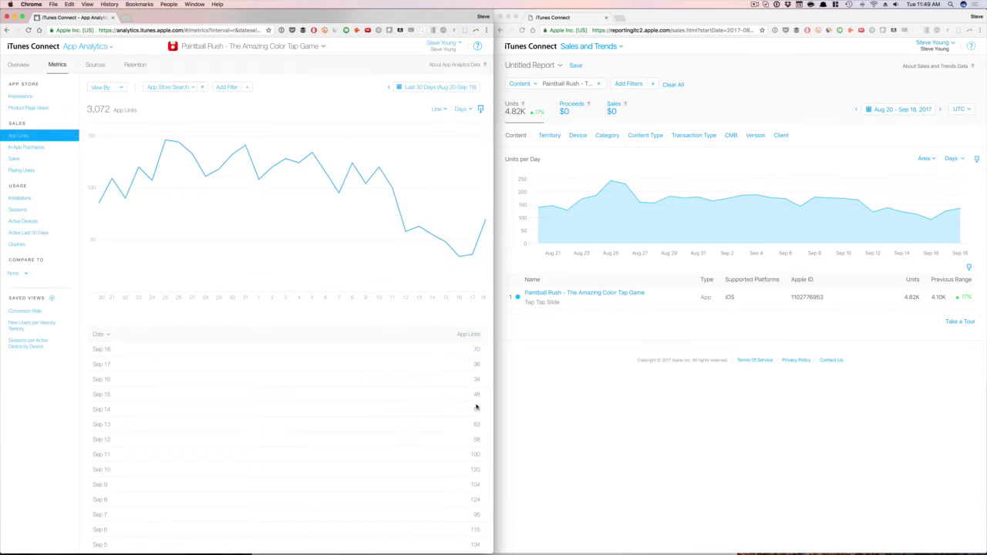
click(25, 97)
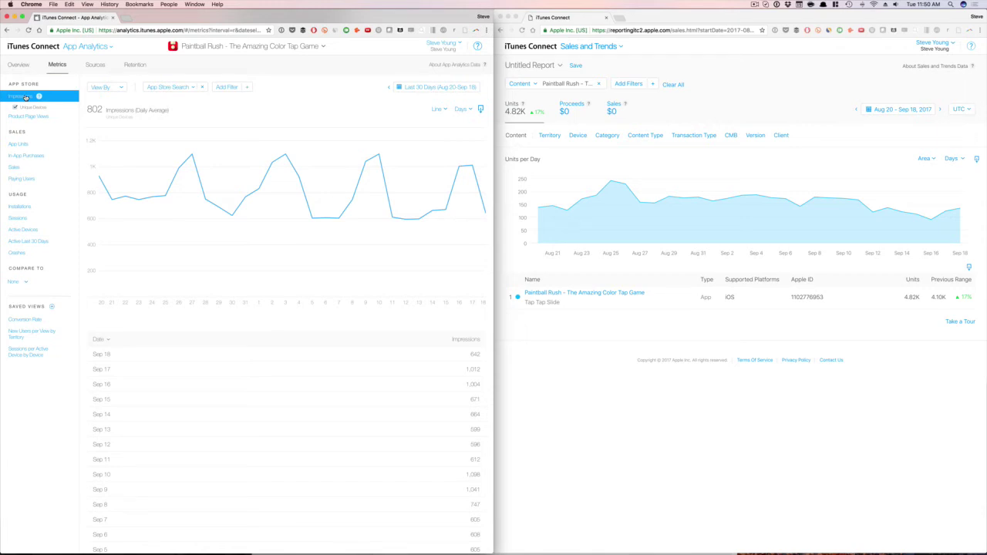
Step: Compare App Units, Sales and In-App Purchases, then drop the App Store Search filter to show 4,821 units
click(22, 145)
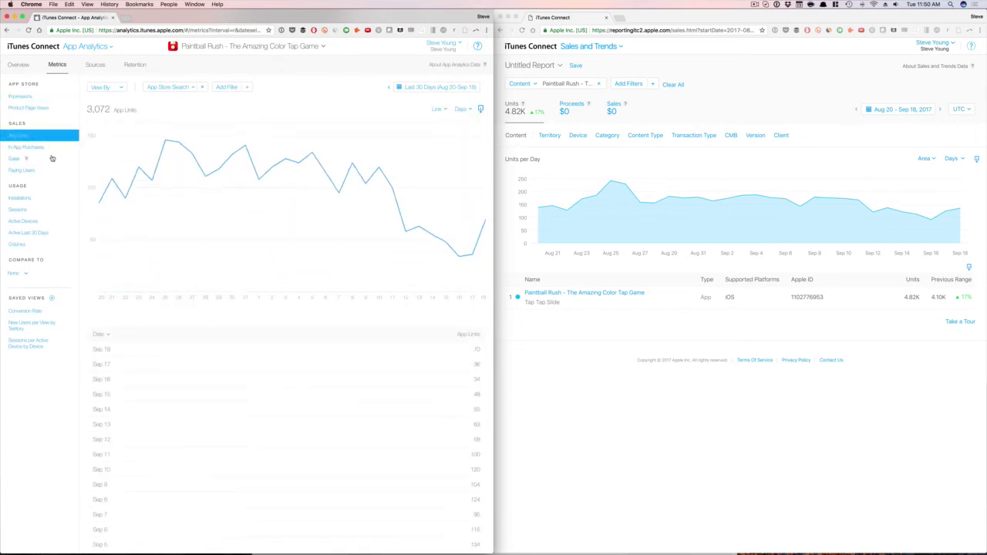
click(13, 161)
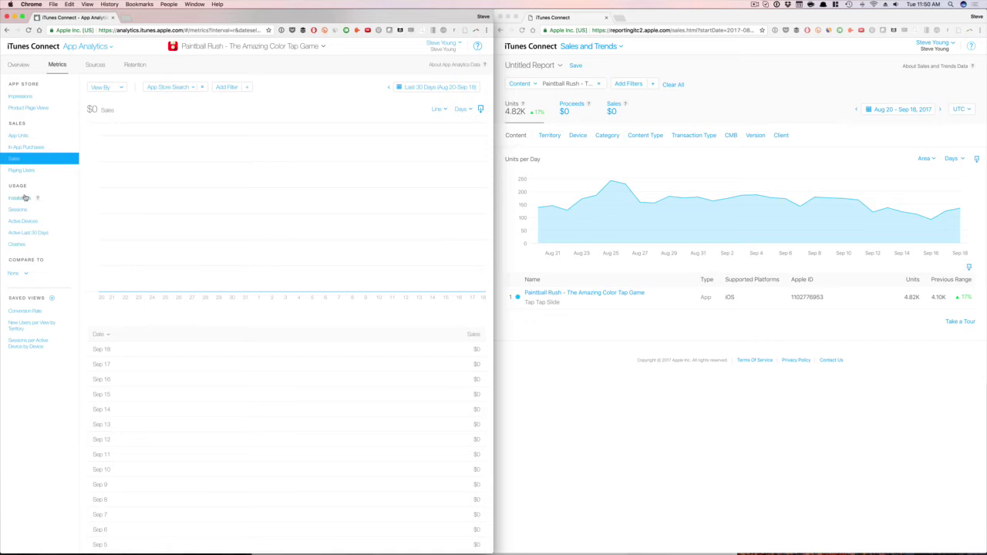
click(26, 148)
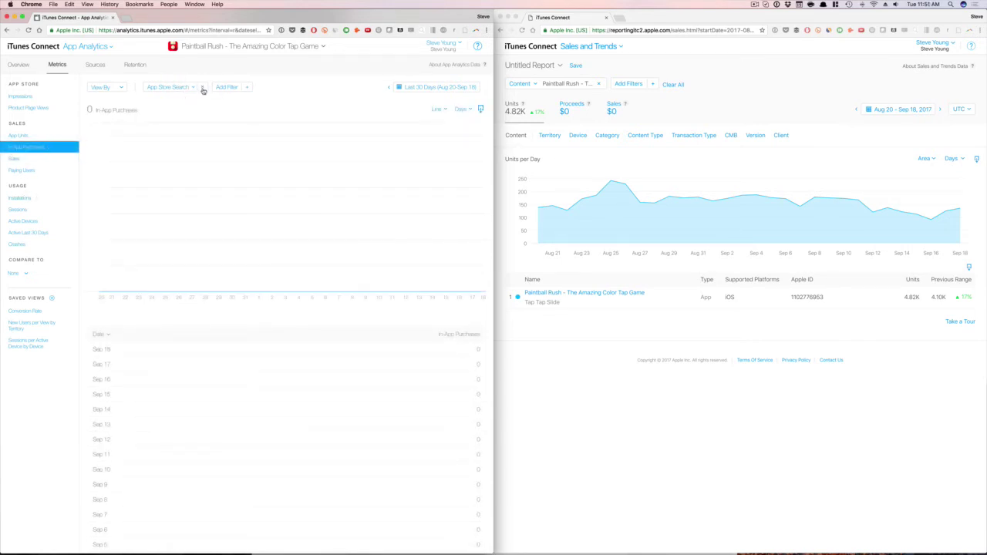
click(18, 135)
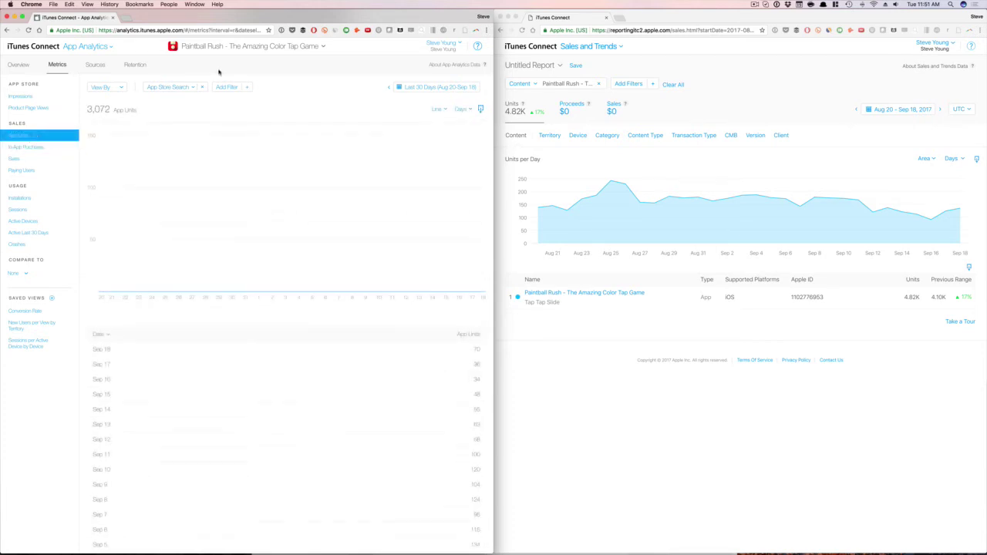
click(202, 88)
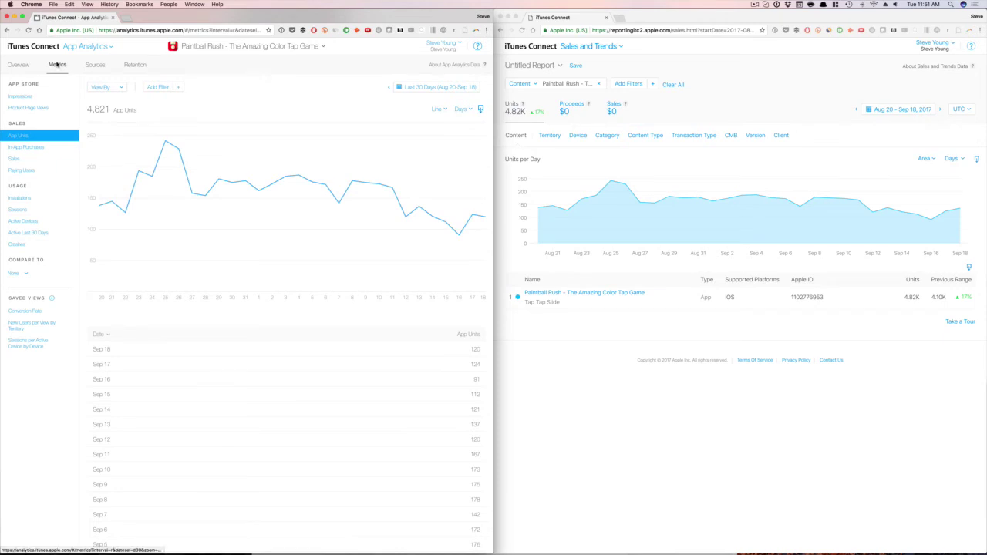
click(17, 65)
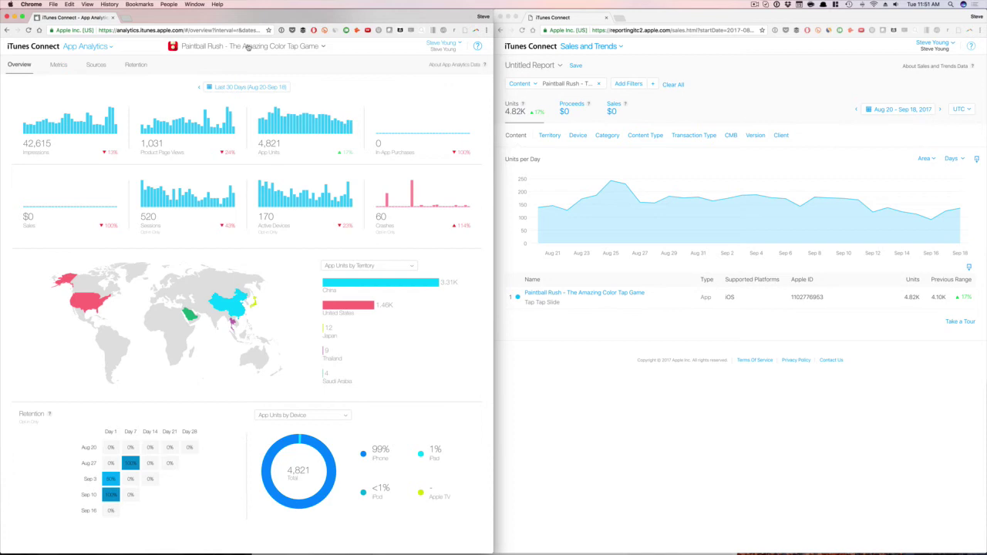
click(46, 48)
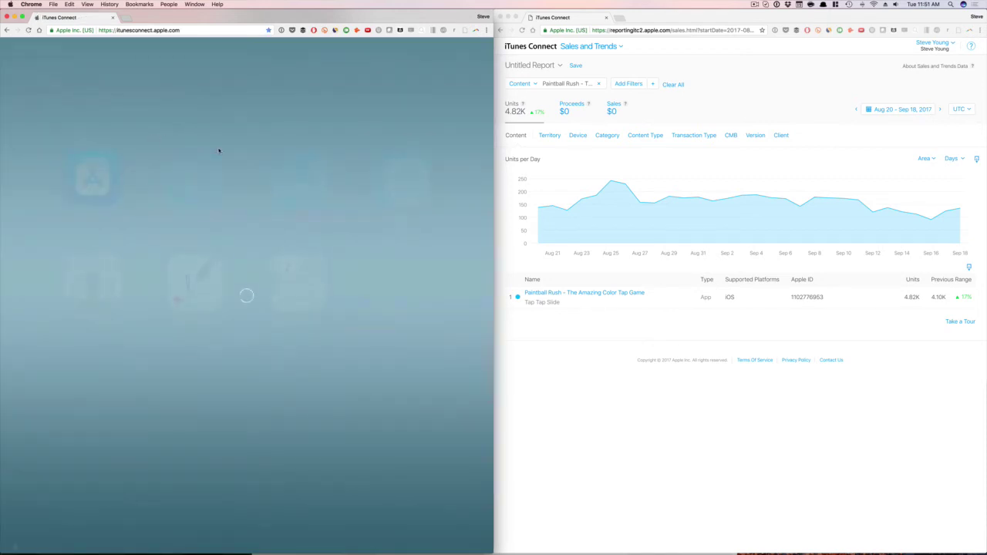
click(208, 239)
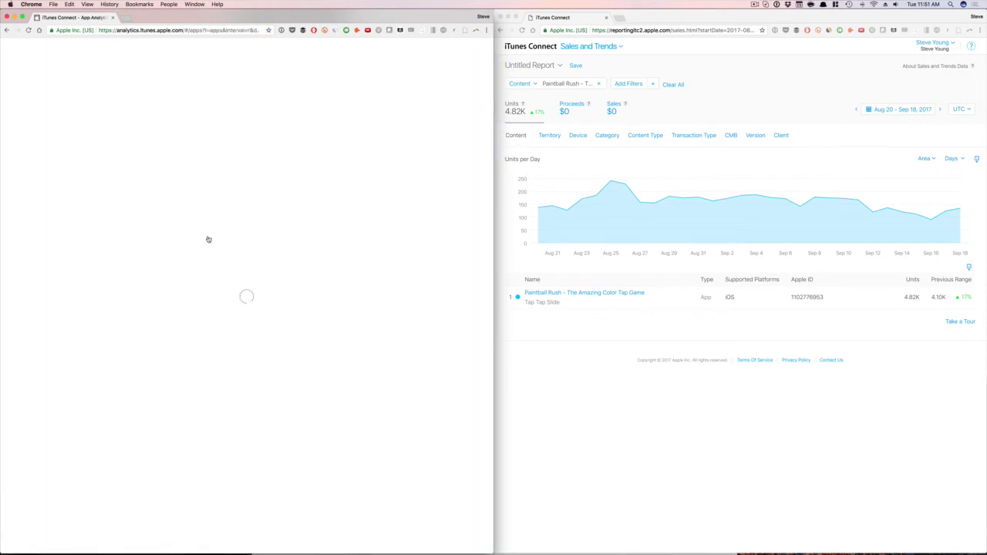
click(105, 127)
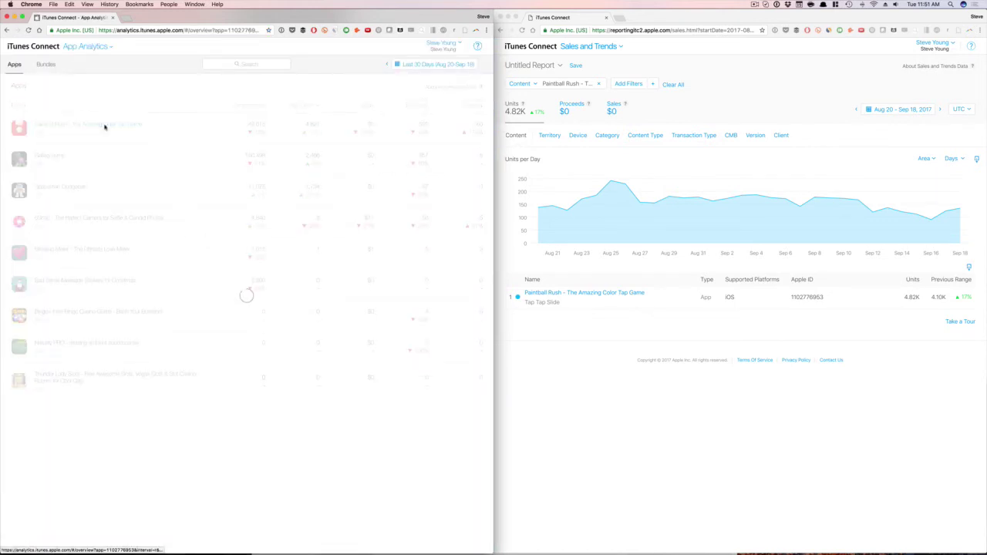
click(54, 65)
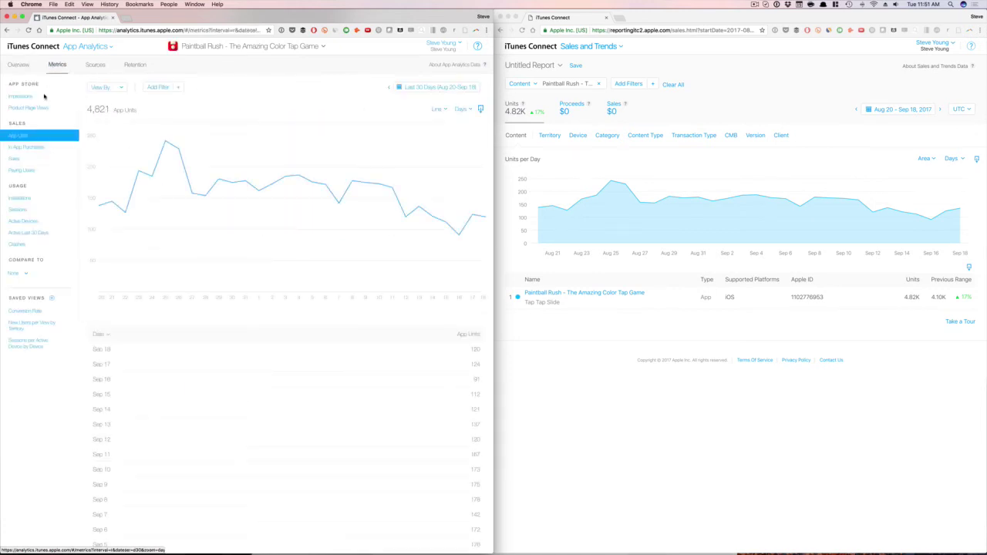
Step: Filter App Units by Source Type App Store Search (3,072 total) and scroll through the daily table
click(159, 88)
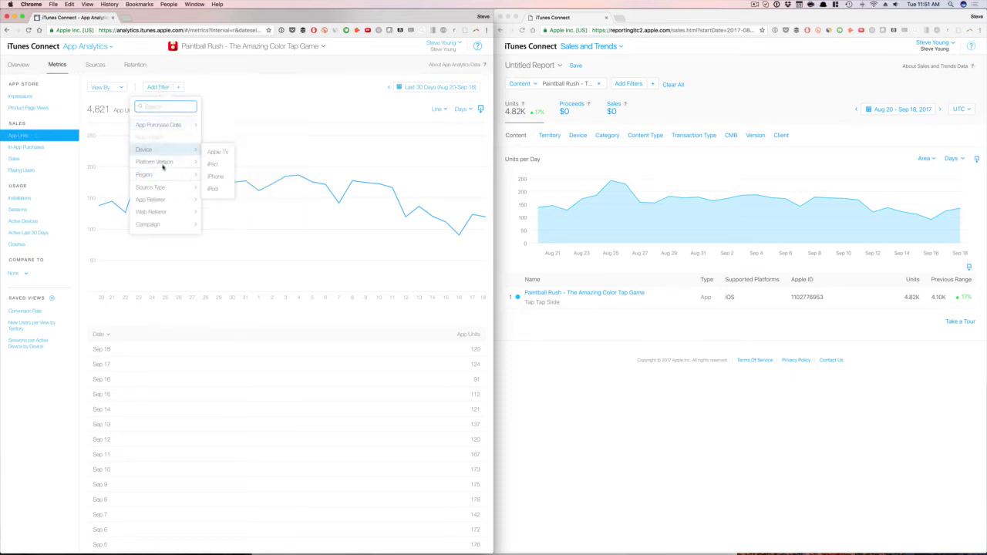
mouse_move(173, 194)
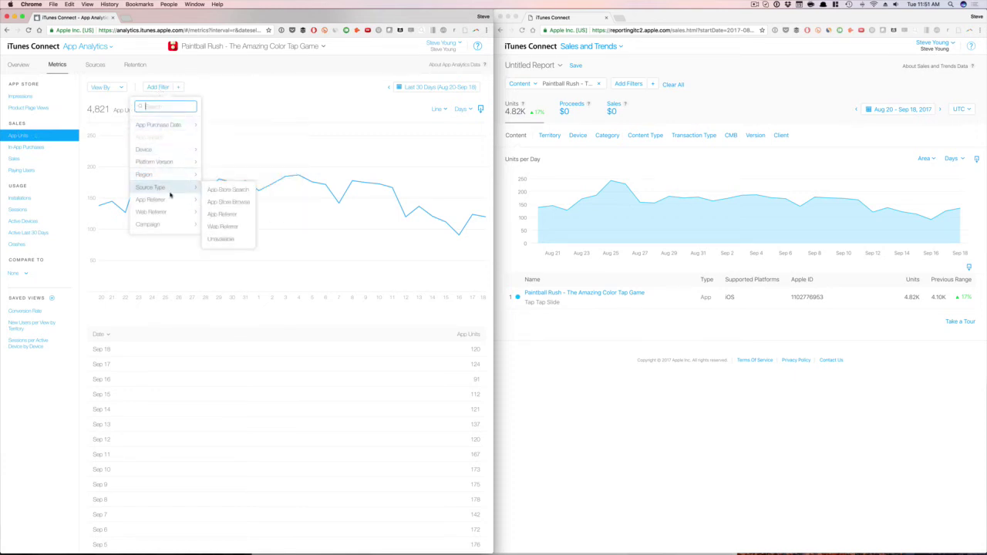
click(220, 191)
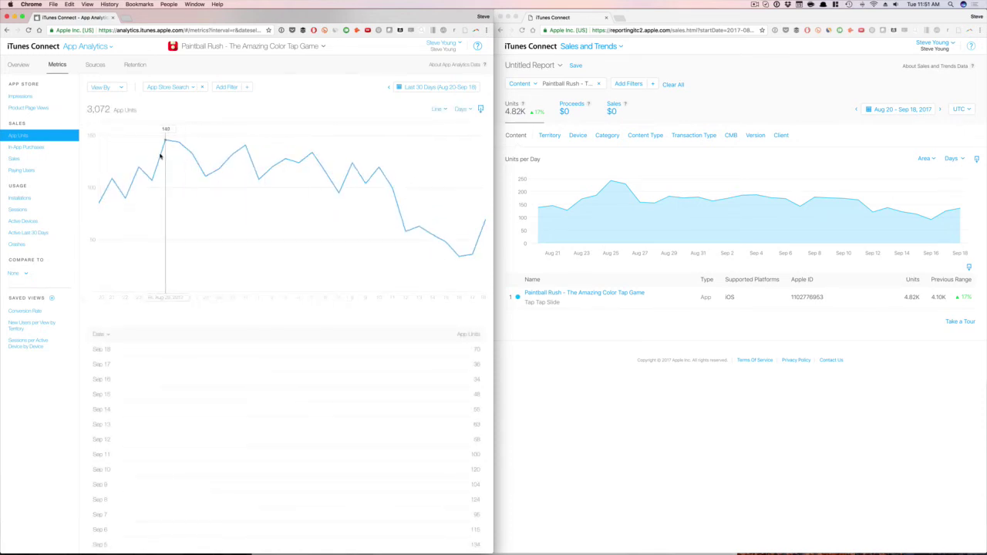
scroll(297, 347, down, 5)
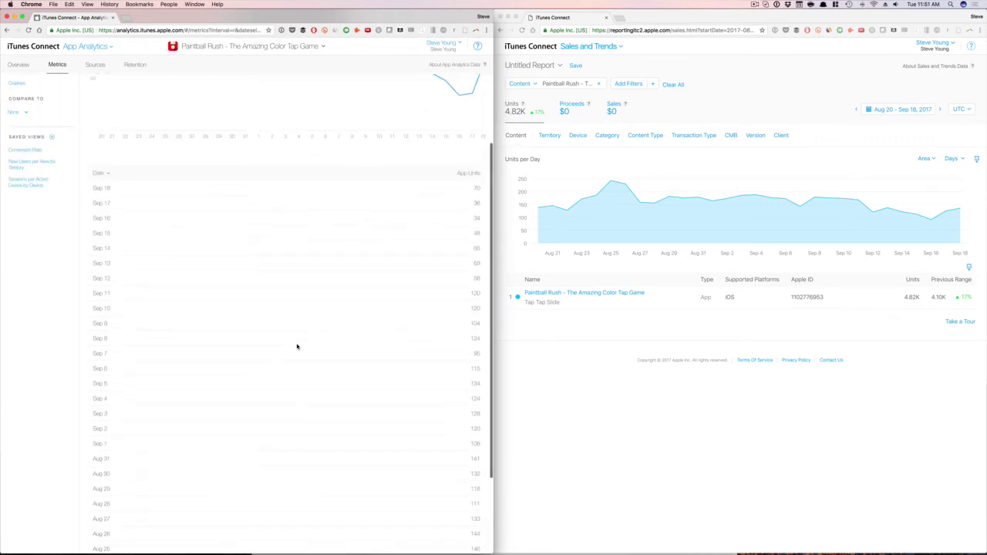
scroll(297, 346, down, 2)
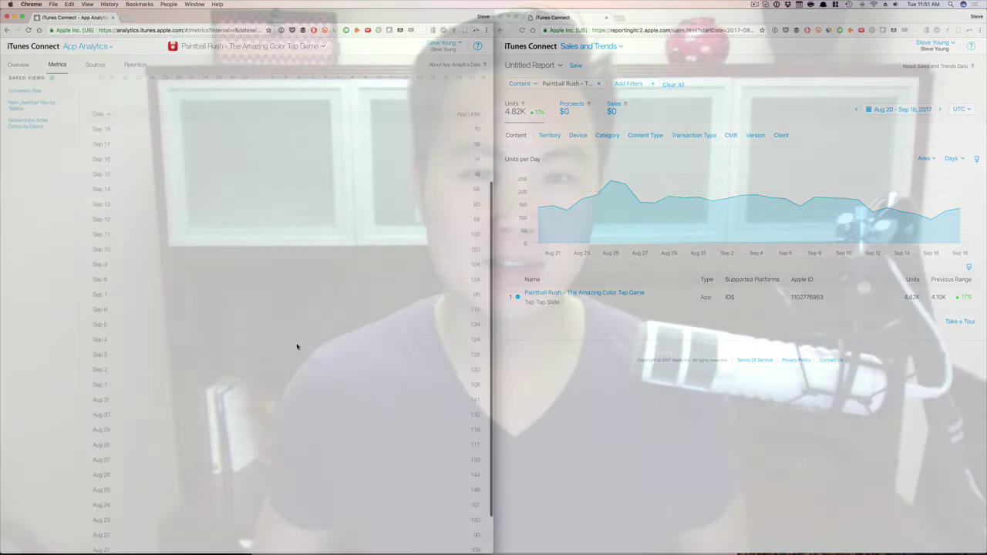